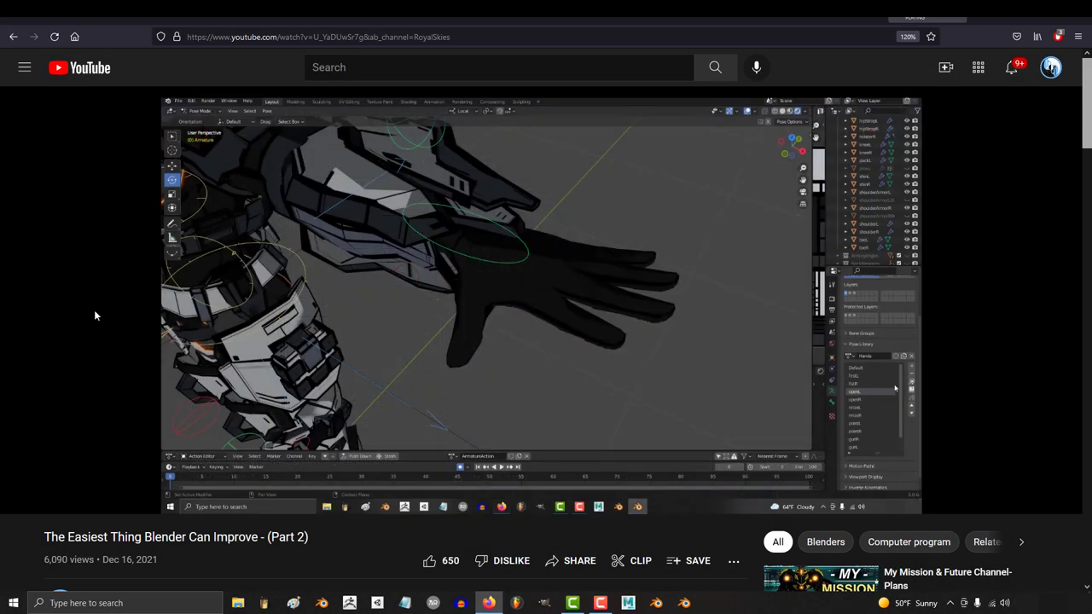
Step: Like and heart the pinned reply and the ANT Landscape, hidden-tools and Rigify comments
scroll(95, 319, "down", 7)
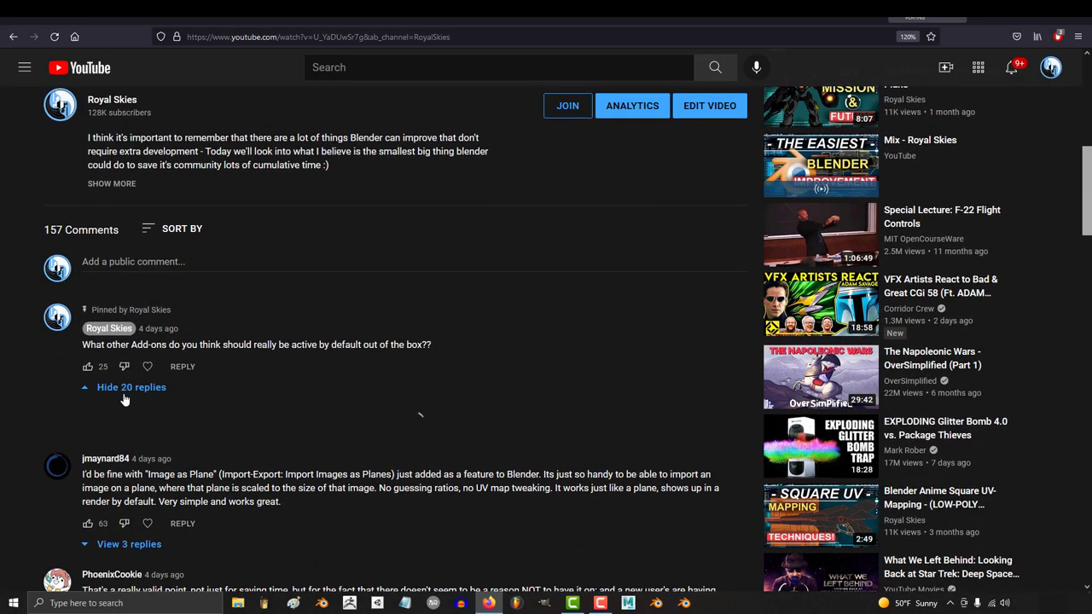
left_click(115, 373)
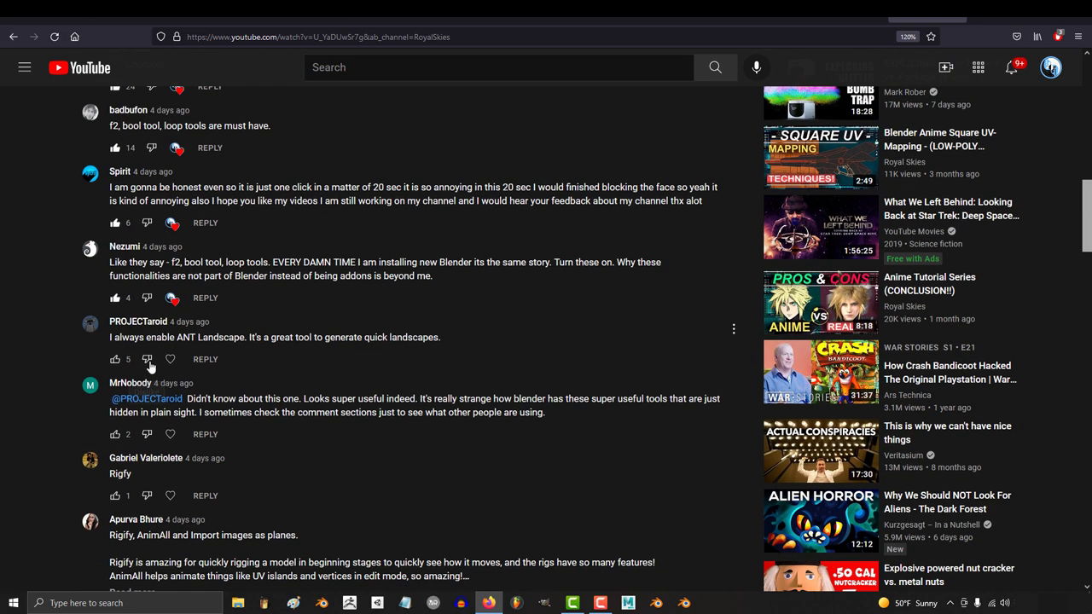
left_click(117, 361)
left_click(171, 361)
scroll(171, 363, "down", 1)
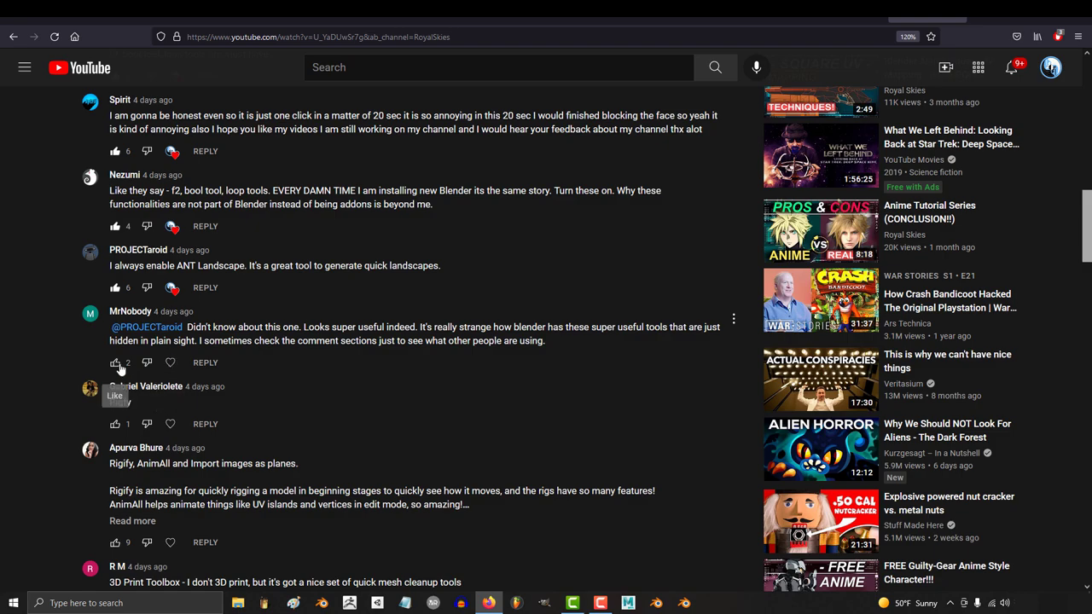
left_click(114, 362)
left_click(171, 363)
scroll(170, 362, "down", 1)
left_click(114, 352)
left_click(171, 352)
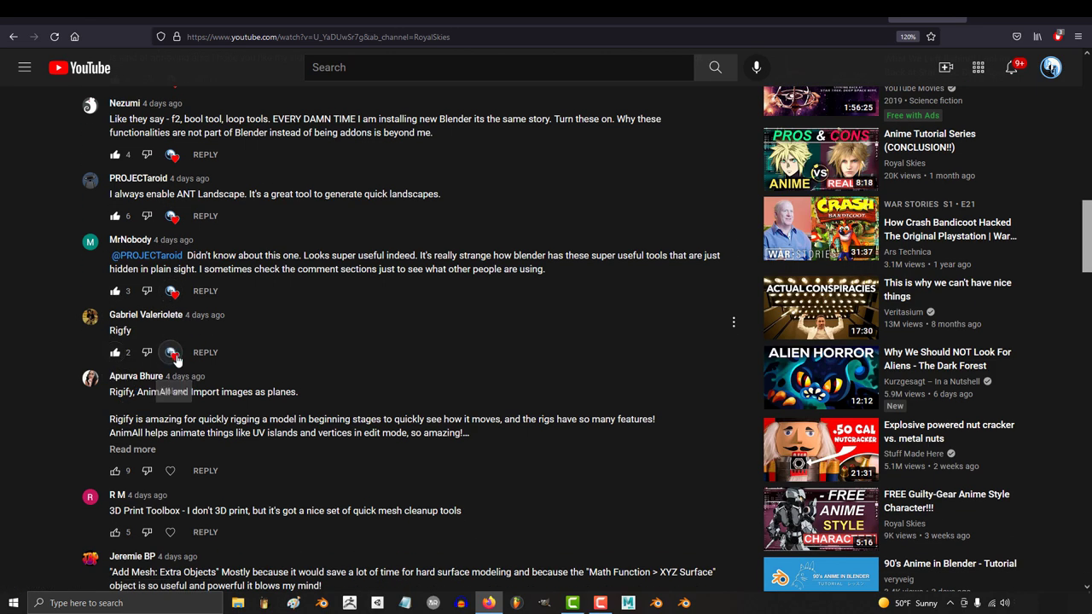
scroll(117, 333, "down", 2)
Step: Find '2014' on the page and like the comment about Node Wrangler being off by default
key("ctrl+f")
type("2014")
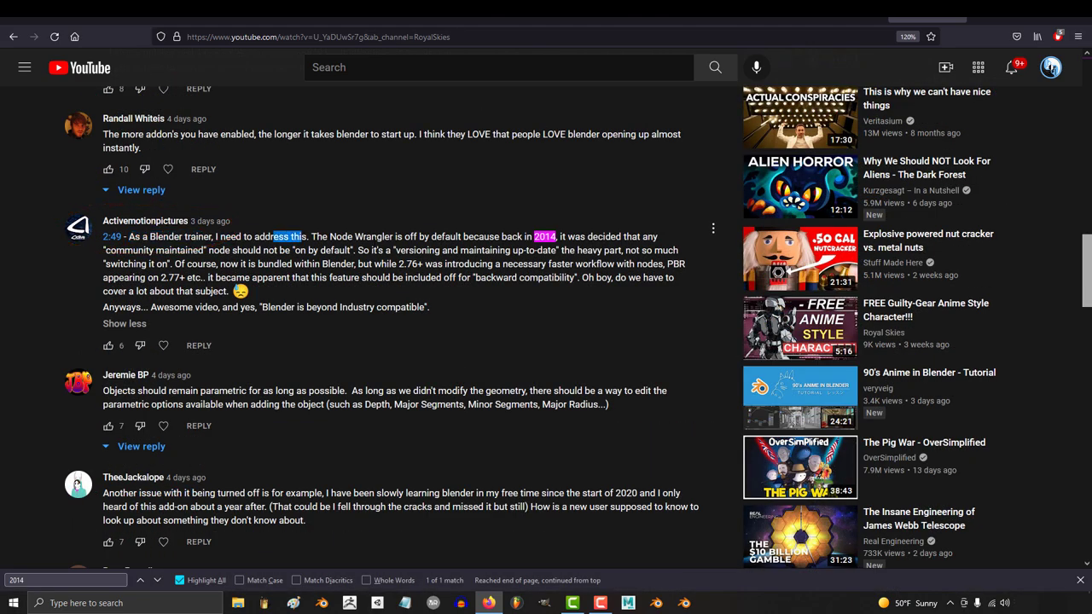
key("Escape")
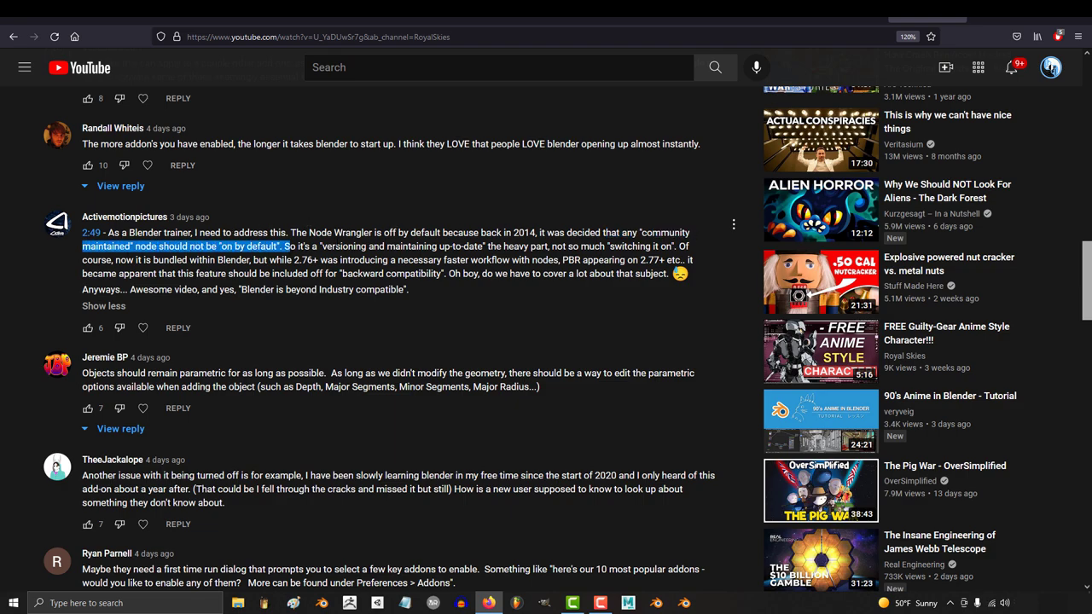
left_click(290, 246)
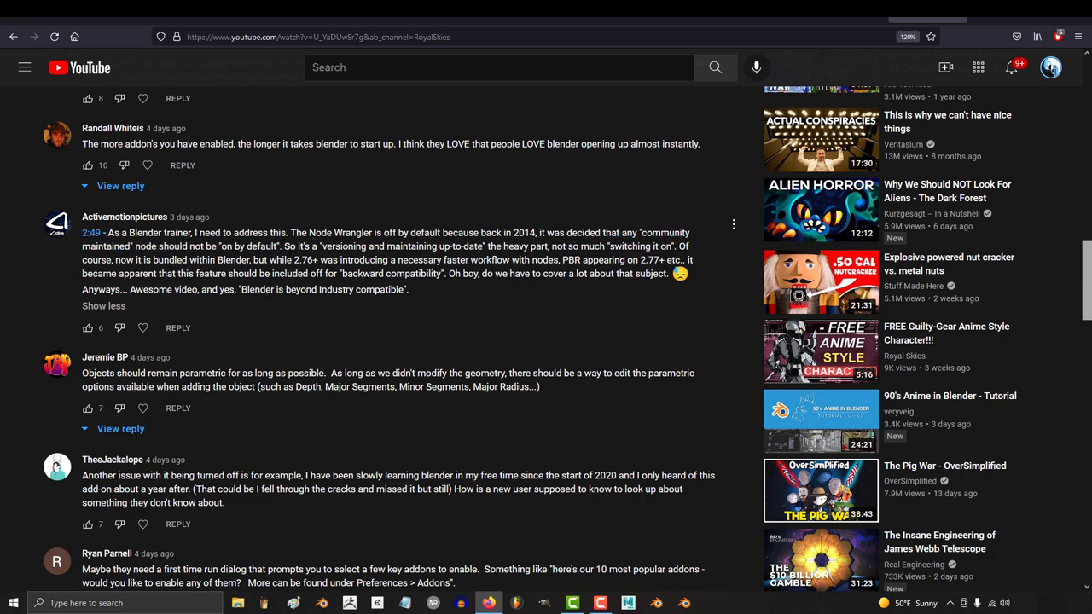
left_click(88, 328)
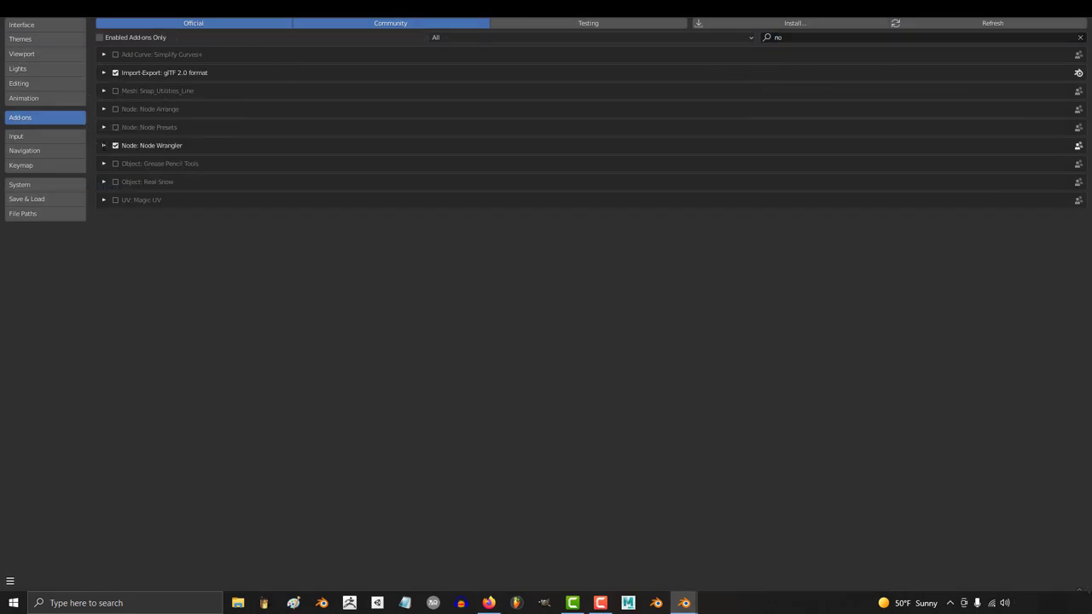
Step: Expand the Node: Node Wrangler add-on entry to reveal its description, file location and preferences
left_click(104, 146)
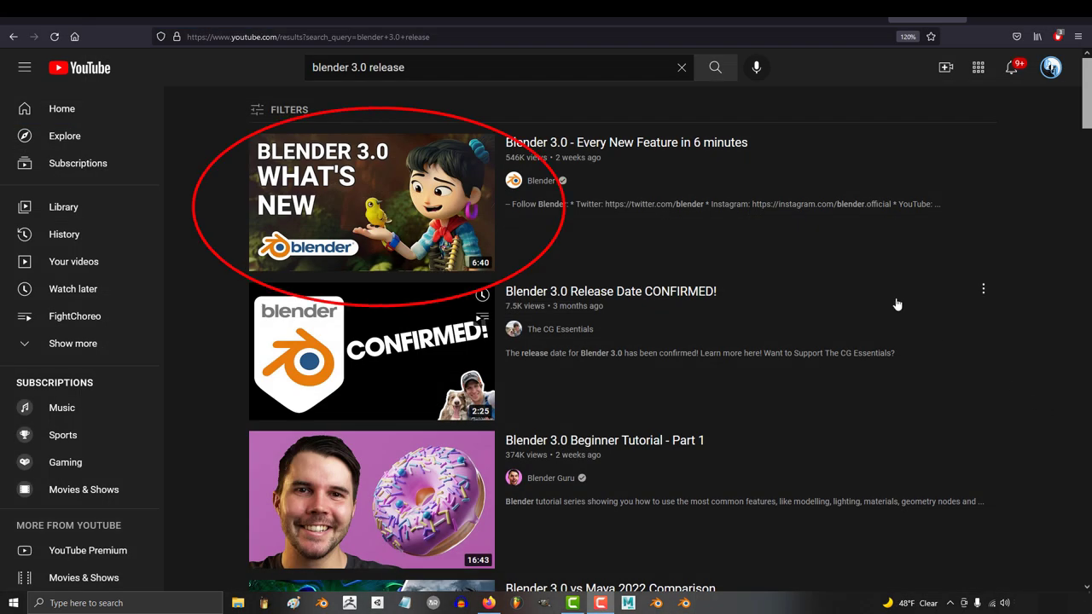
Step: Open the first 'blender 3.0 release' result, 'Blender 3.0 - Every New Feature in 6 minutes'
left_click(364, 176)
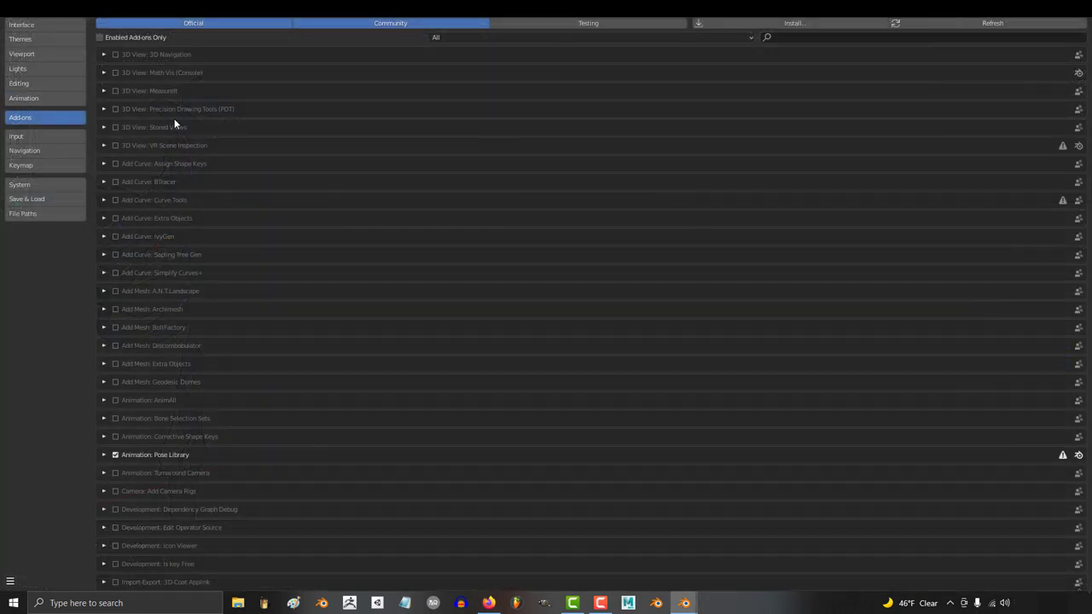
Step: Switch the viewport to rendered shading and orbit around the robot model
scroll(174, 124, "down", 12)
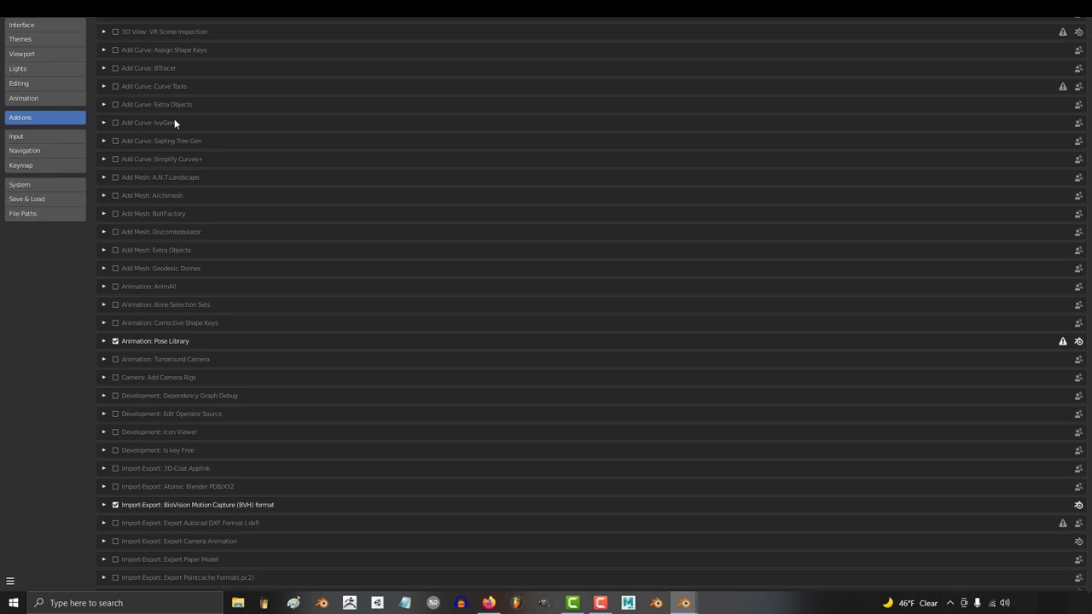
scroll(174, 119, "down", 5)
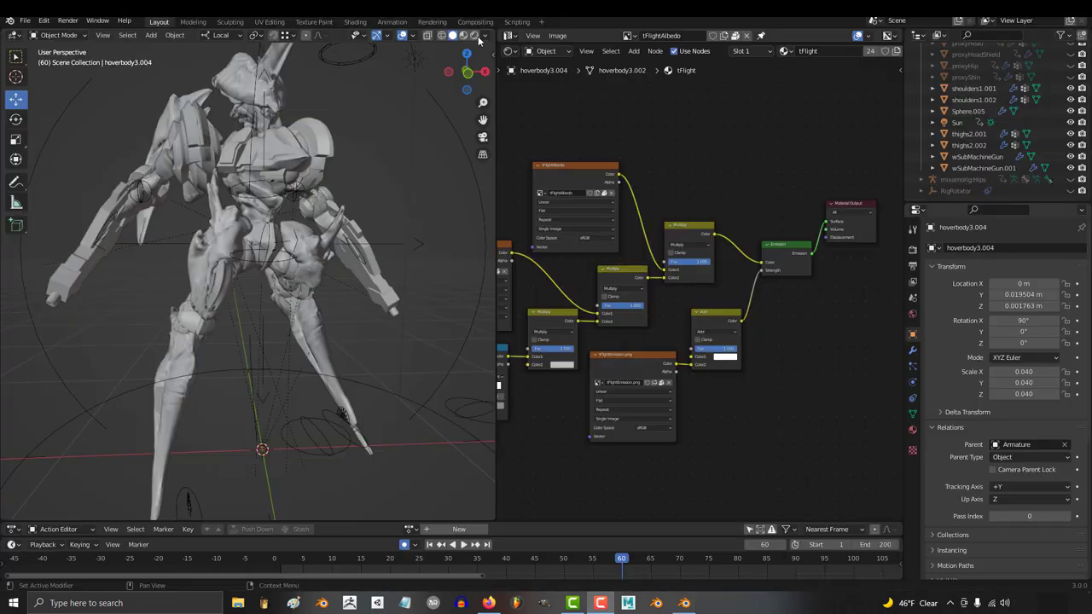
left_click(475, 35)
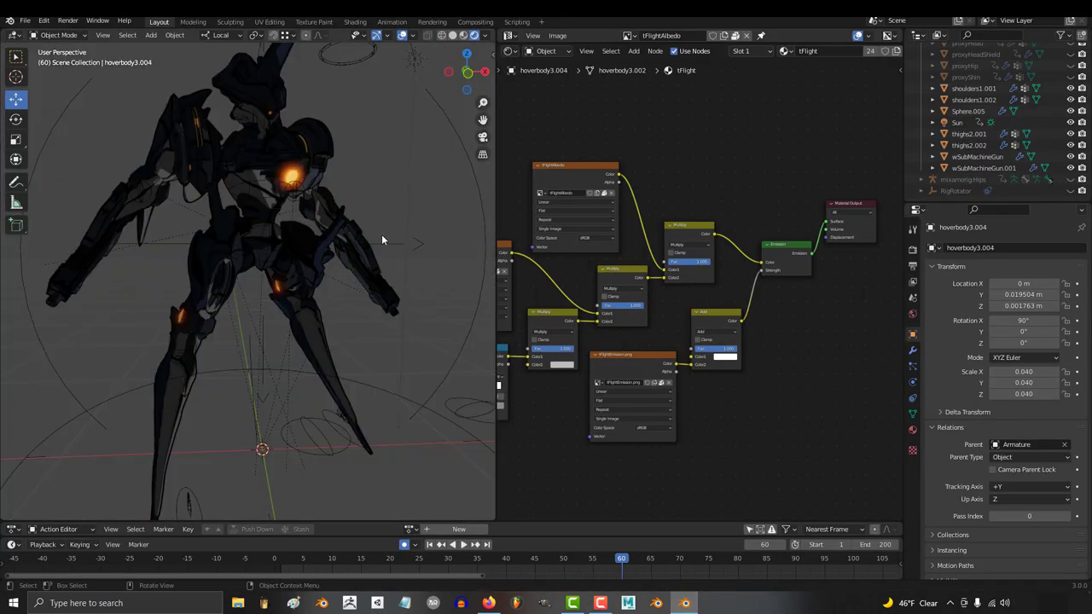
middle_click_drag(379, 229, 349, 201)
Step: Browse the Add-ons list in Preferences, expanding and collapsing LoopTools, then close Preferences
left_click(43, 20)
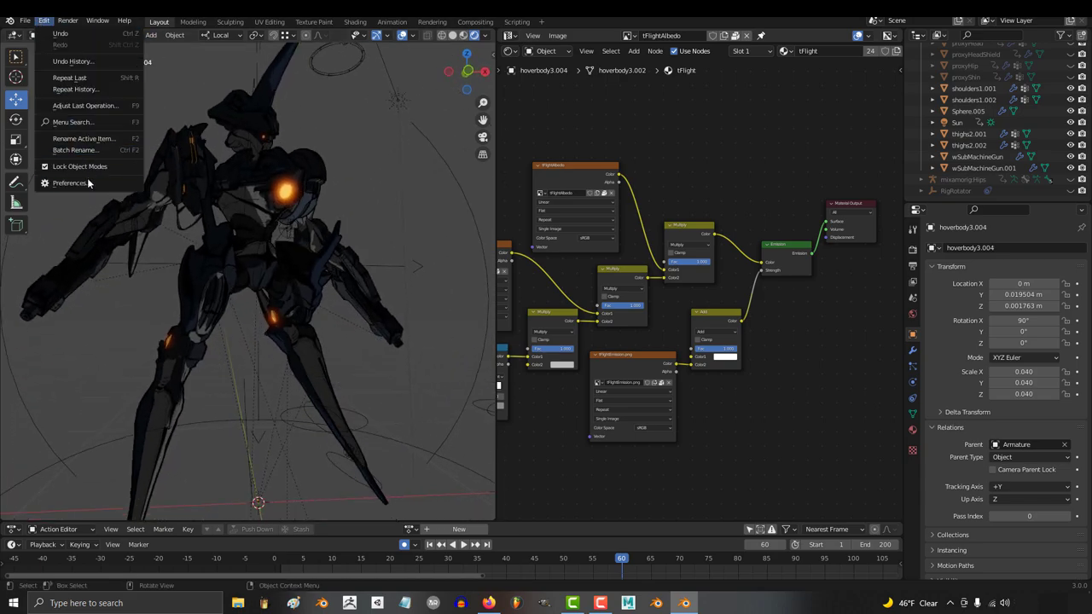
left_click(87, 177)
left_click(336, 26)
scroll(174, 119, "down", 15)
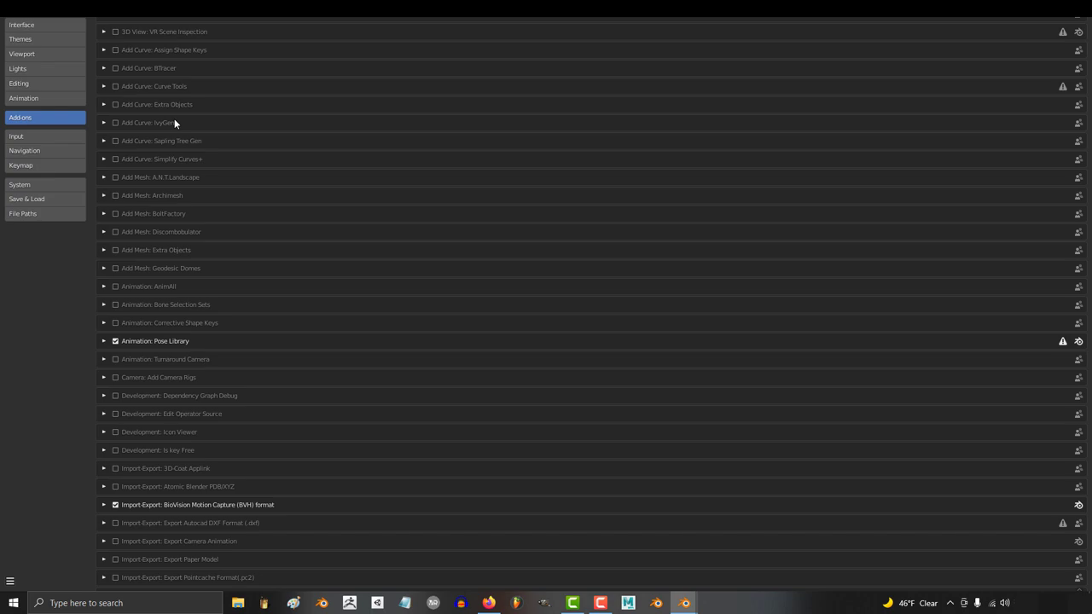
scroll(174, 124, "down", 6)
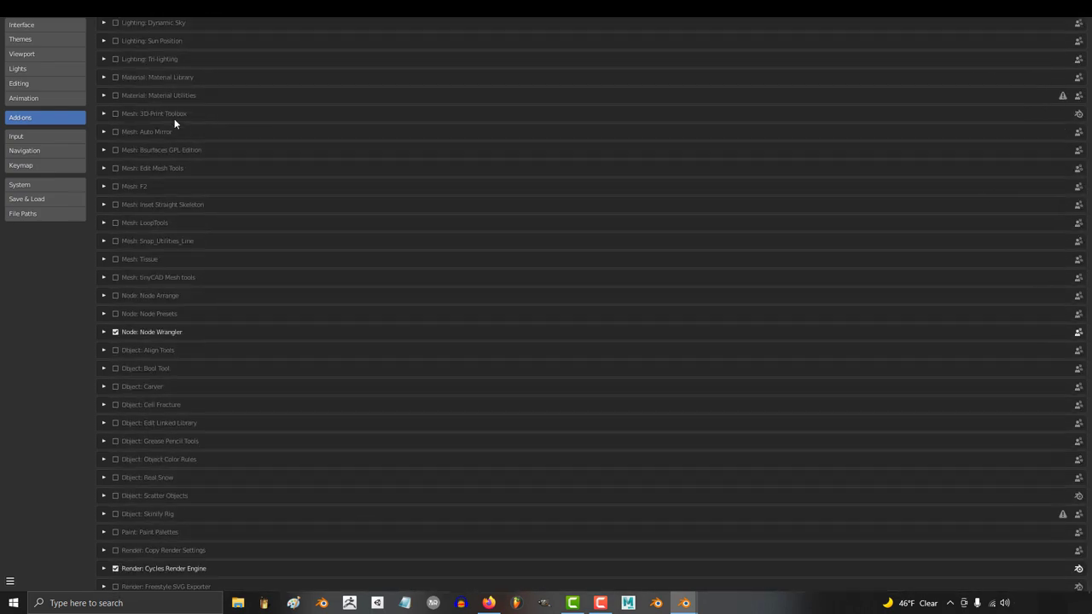
left_click(140, 225)
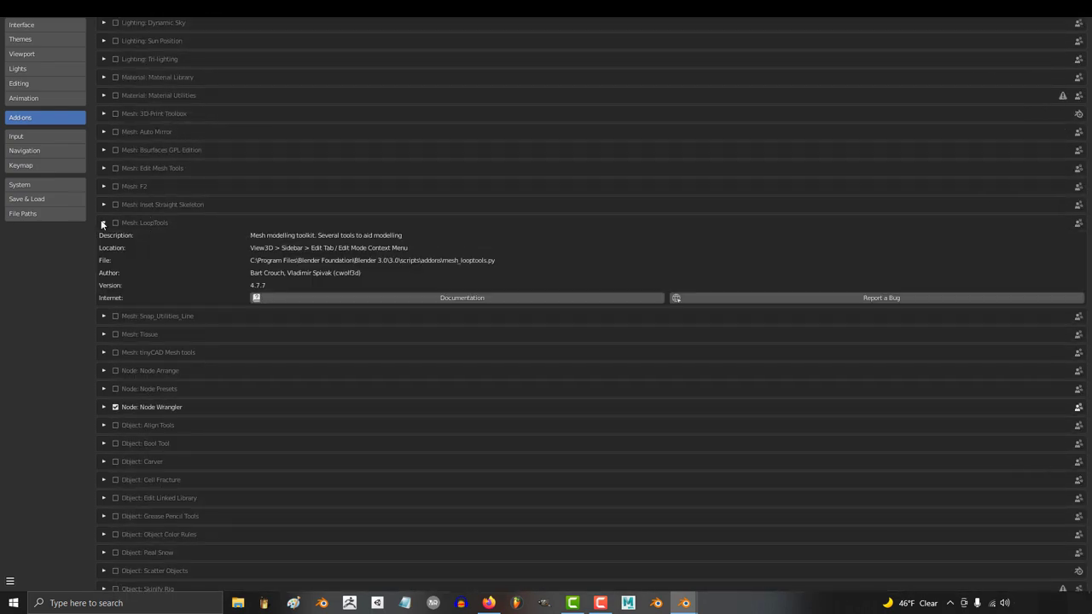
left_click(292, 222)
scroll(292, 222, "up", 10)
left_click(1081, 12)
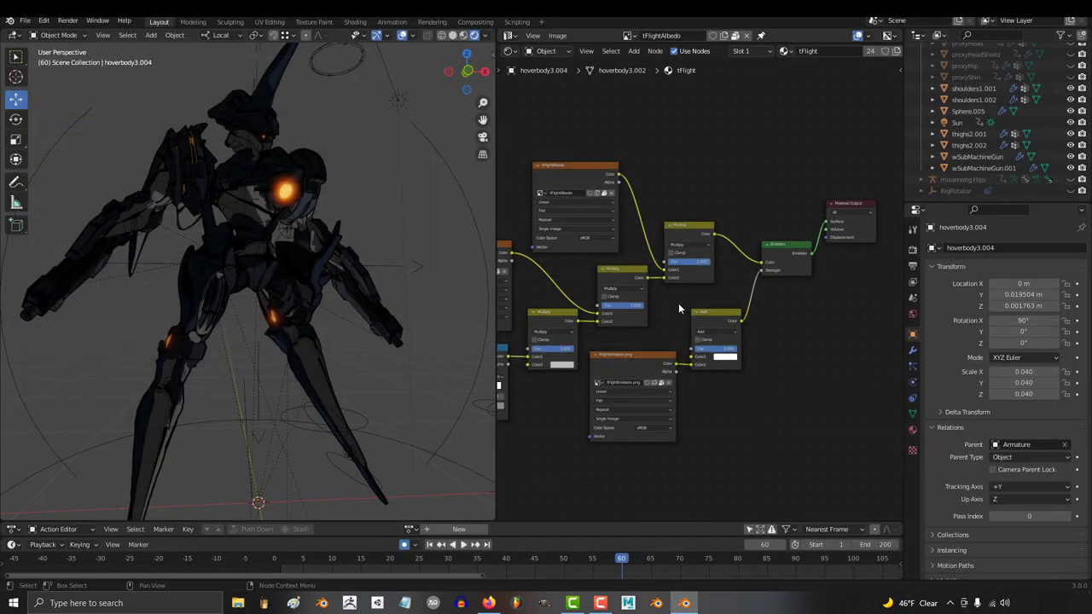
Step: Preview the middle and left Multiply nodes through a Viewer node, then orbit the character scene
left_click(913, 249)
left_click(629, 270, "ctrl+shift")
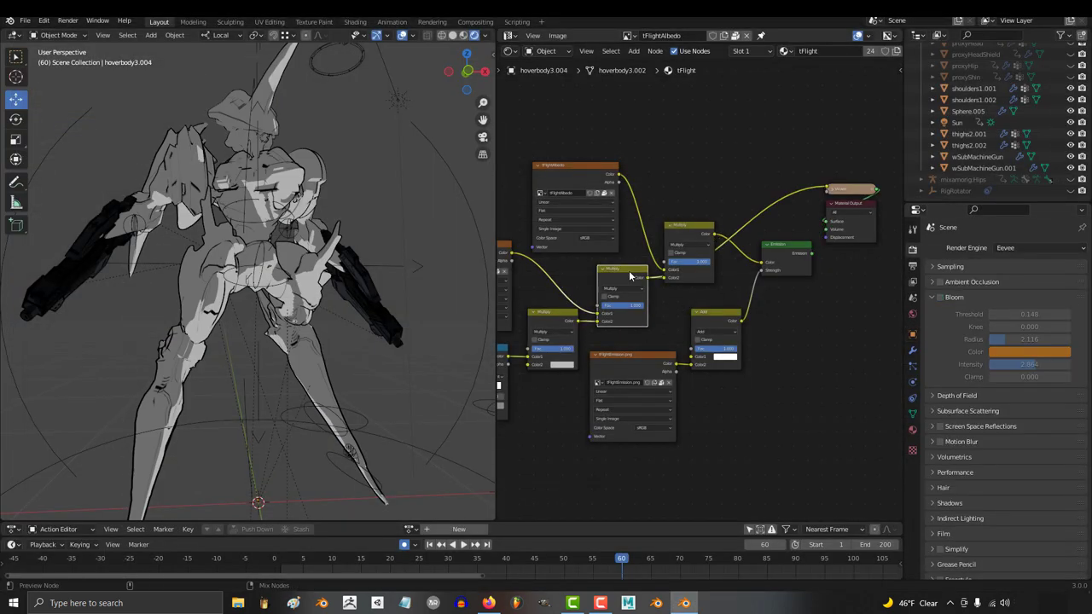
left_click(629, 273, "ctrl+shift")
left_click(558, 313, "ctrl+shift")
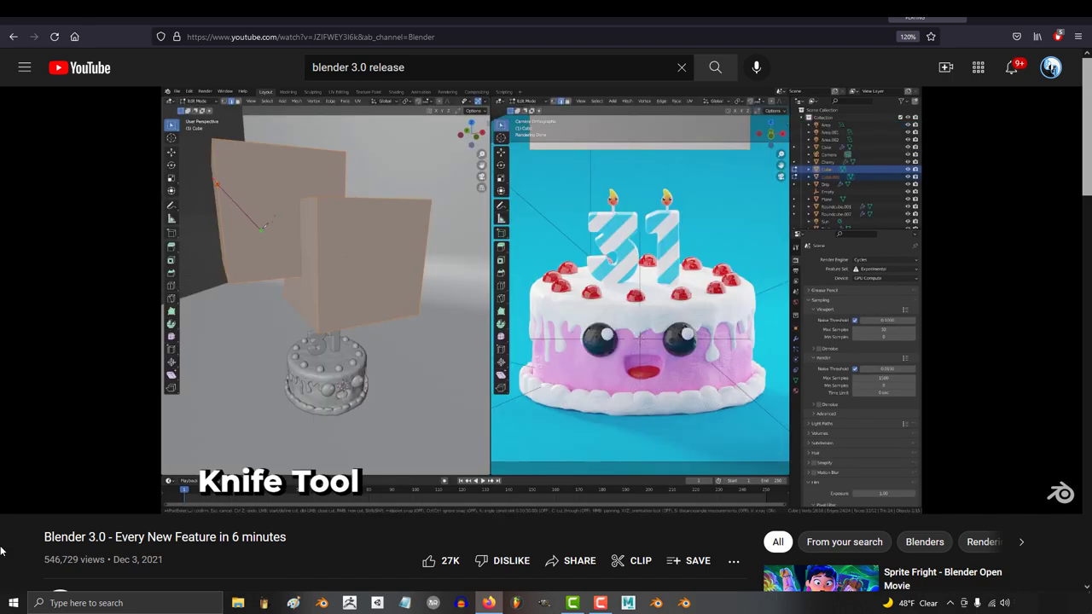
left_click(684, 603)
middle_click_drag(681, 377, 420, 234)
Step: Open a Shader Editor beside the front view and link the eye texture's Alpha to the BSDF Alpha
key("KP_1")
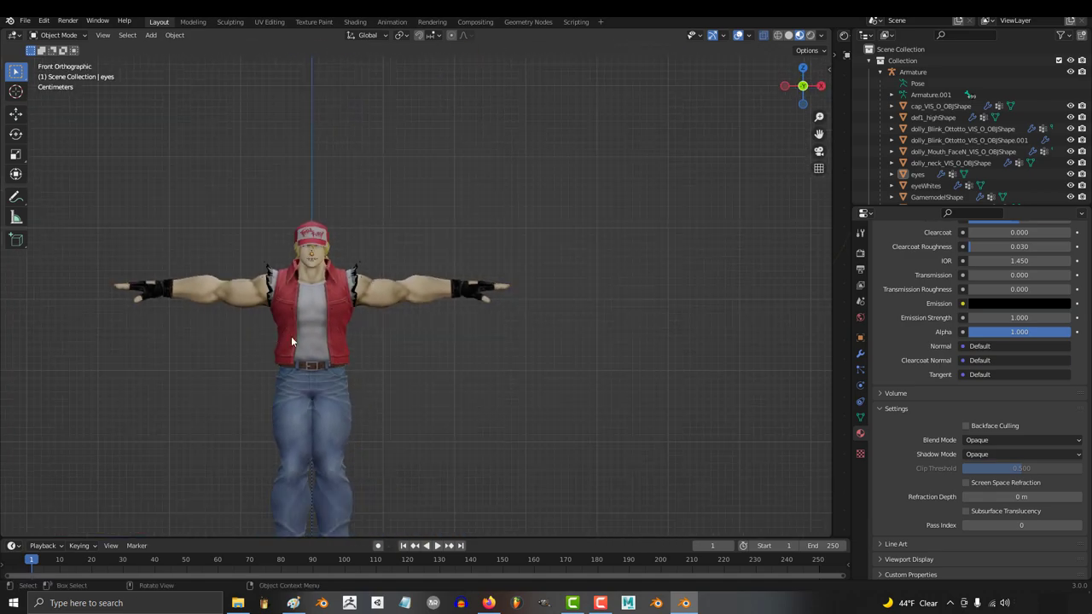
left_click_drag(833, 298, 526, 298)
scroll(203, 289, "up", 6)
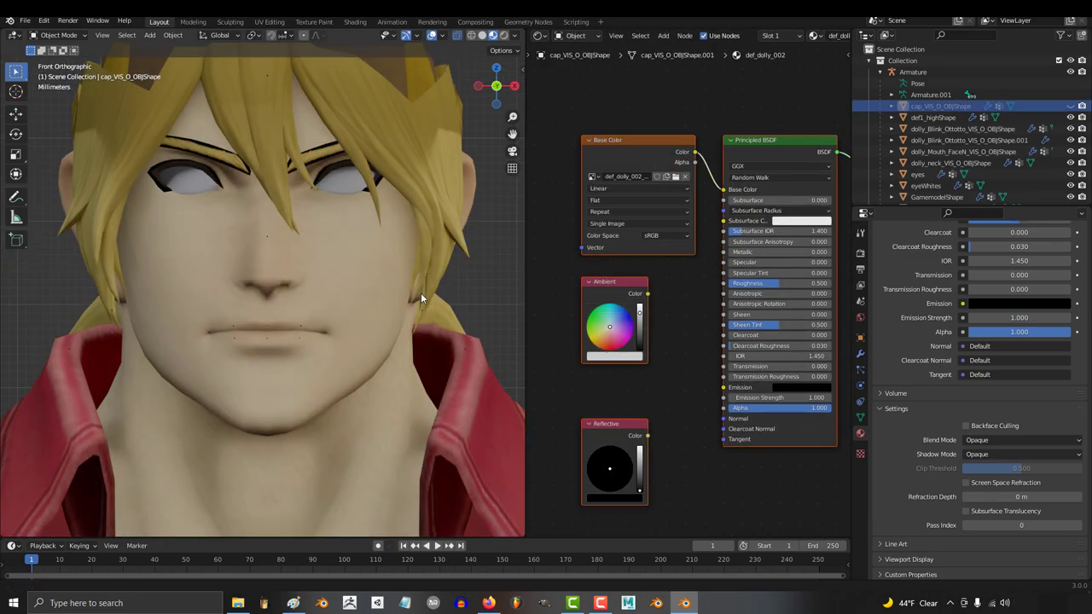
left_click(654, 134)
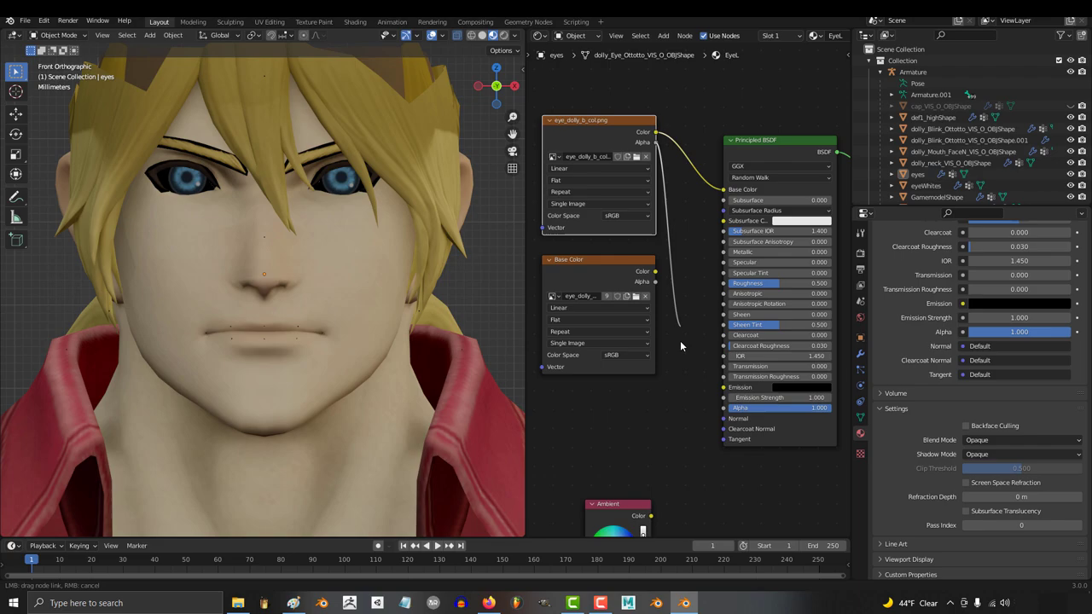
left_click_drag(725, 412, 723, 408)
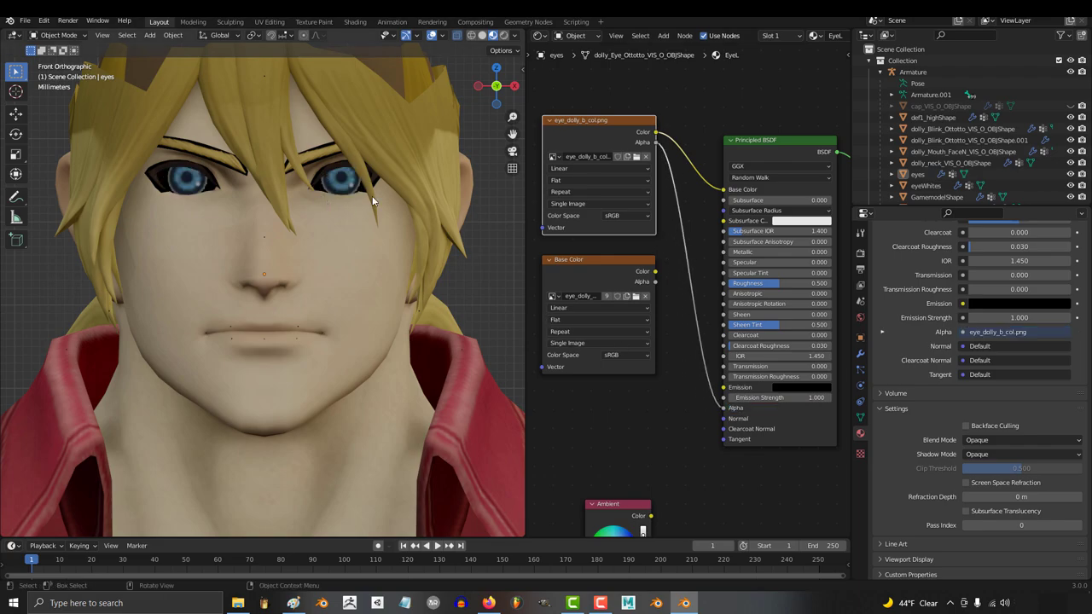
middle_click_drag(372, 195, 326, 259)
key("KP_1")
key("KP_1")
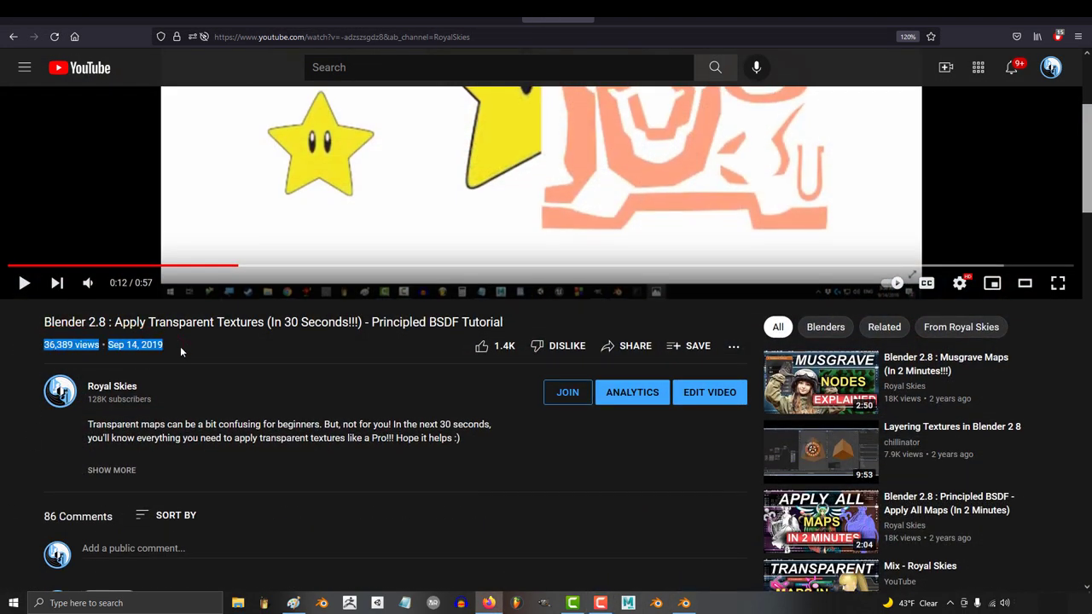
Step: Drag a link from eye_dolly_b_col.png's Alpha output into the Principled BSDF Alpha input
middle_click(16, 377)
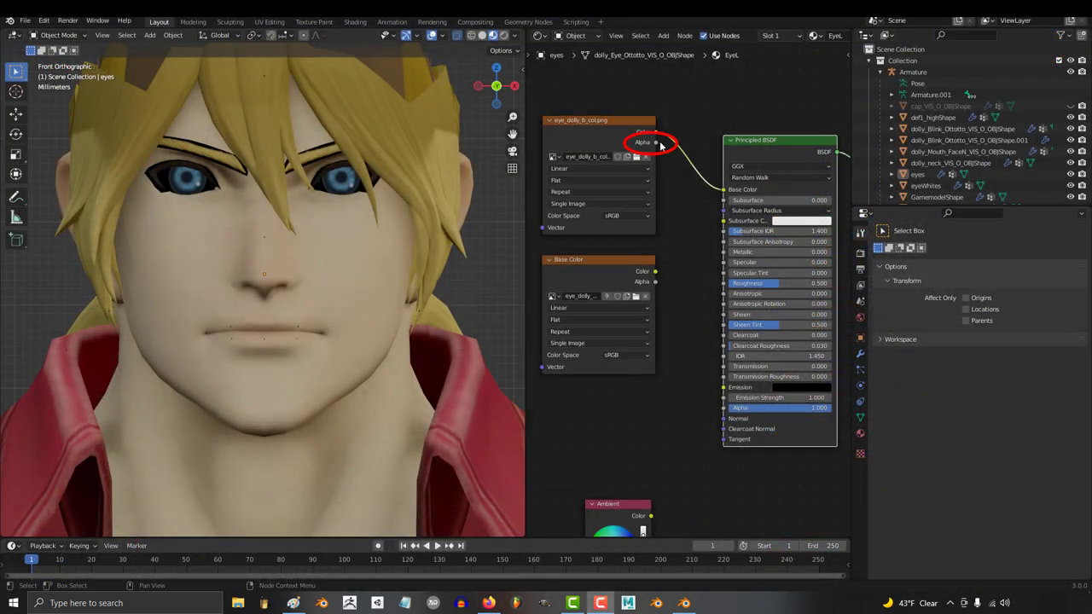
left_click_drag(655, 142, 669, 162)
left_click_drag(697, 370, 723, 409)
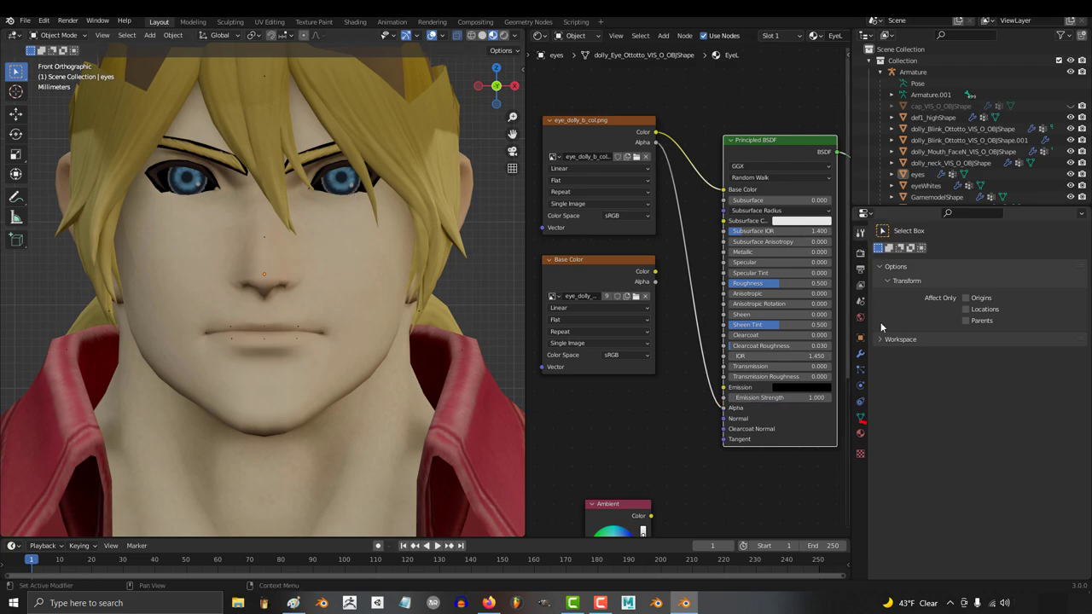
Step: Set the eye material's Blend Mode to Alpha Clip and check the eyes from the front view
left_click(860, 433)
scroll(917, 396, "down", 12)
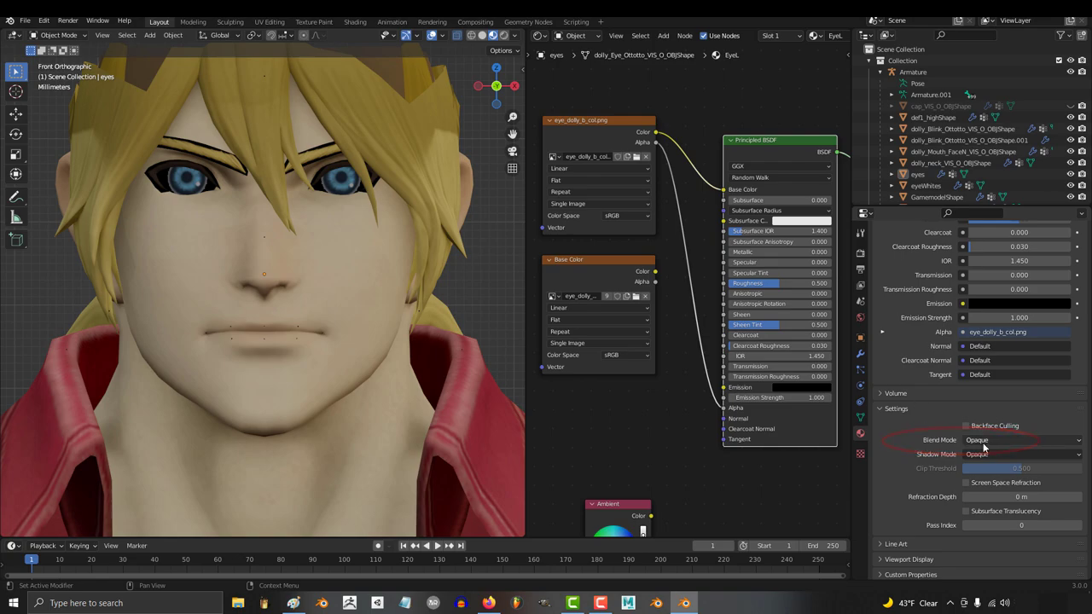
left_click(986, 441)
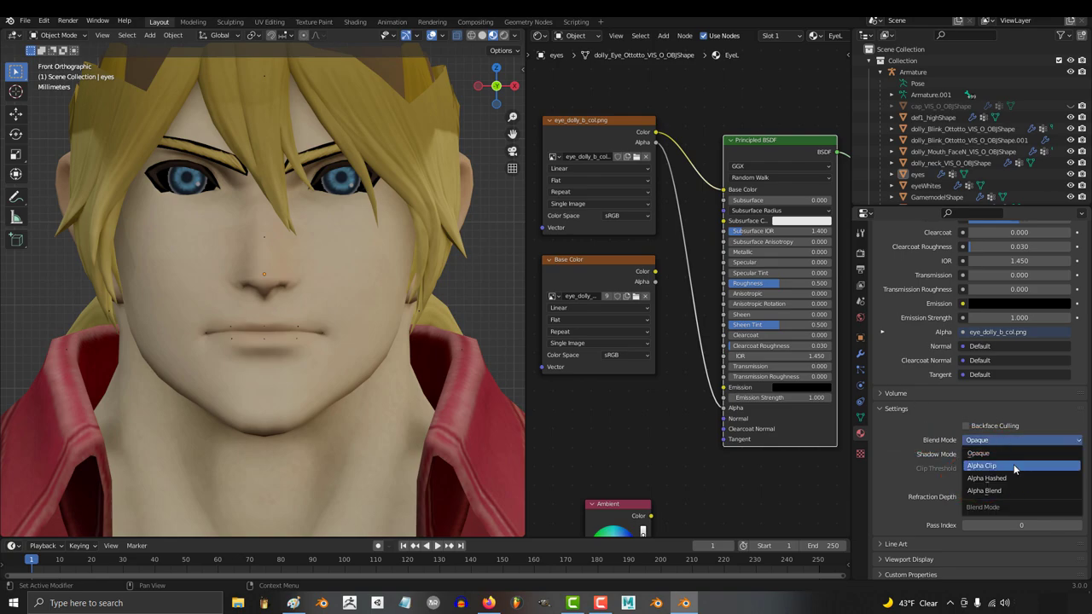
left_click(1014, 465)
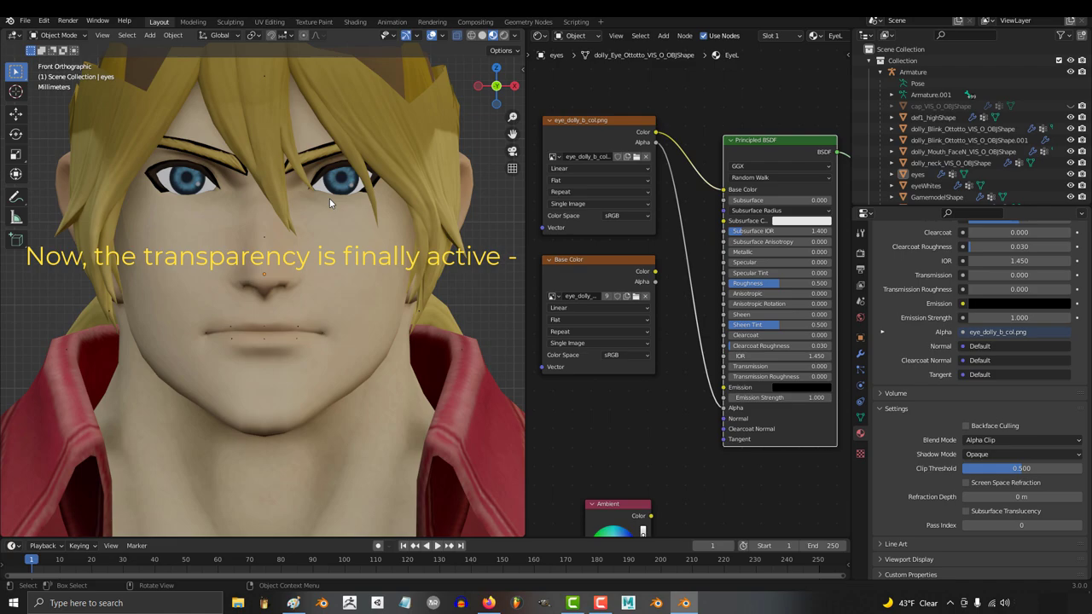
scroll(295, 234, "up", 3)
mouse_move(295, 234)
middle_mouse_down()
mouse_move(323, 244)
mouse_move(252, 248)
mouse_move(240, 226)
mouse_move(295, 242)
mouse_move(292, 256)
mouse_move(301, 249)
middle_mouse_up()
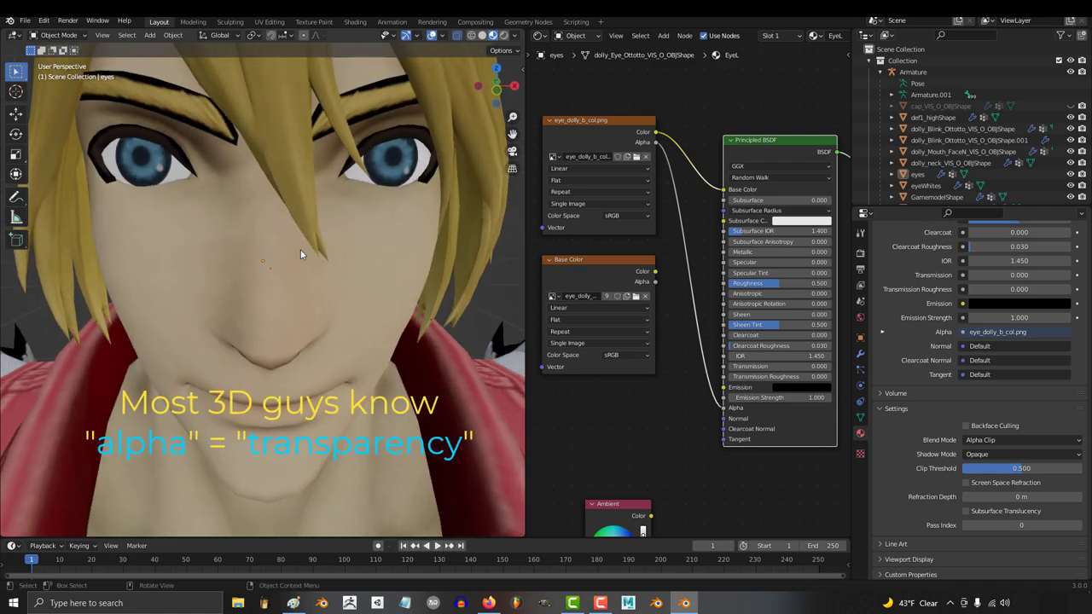
key("KP_1")
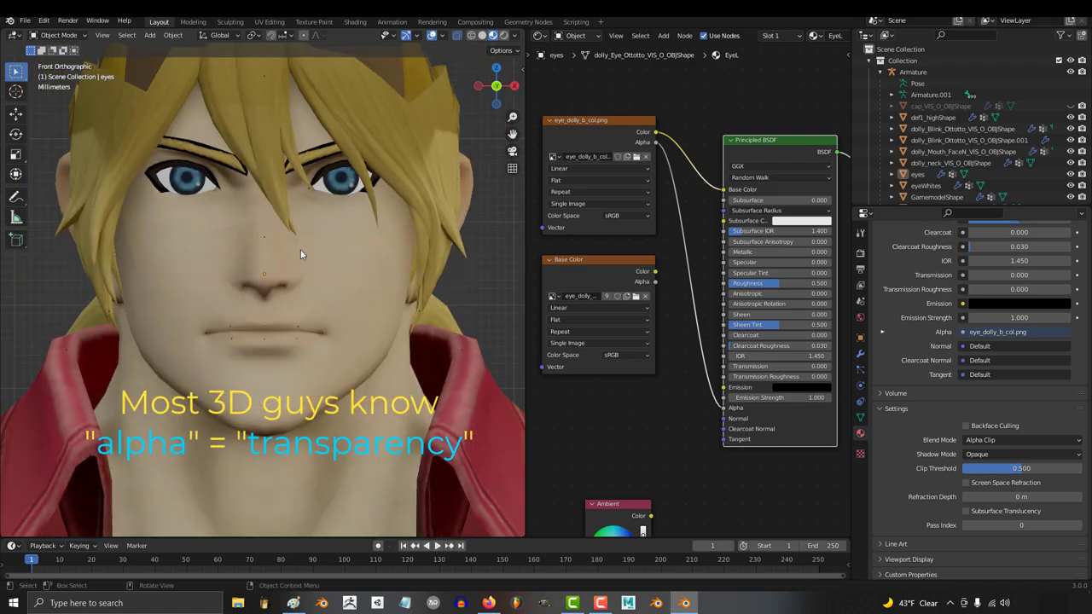
Step: Link the eyebrow-and-lash texture's Alpha to the BSDF Alpha and set Blend Mode to Alpha Clip
left_click(318, 158)
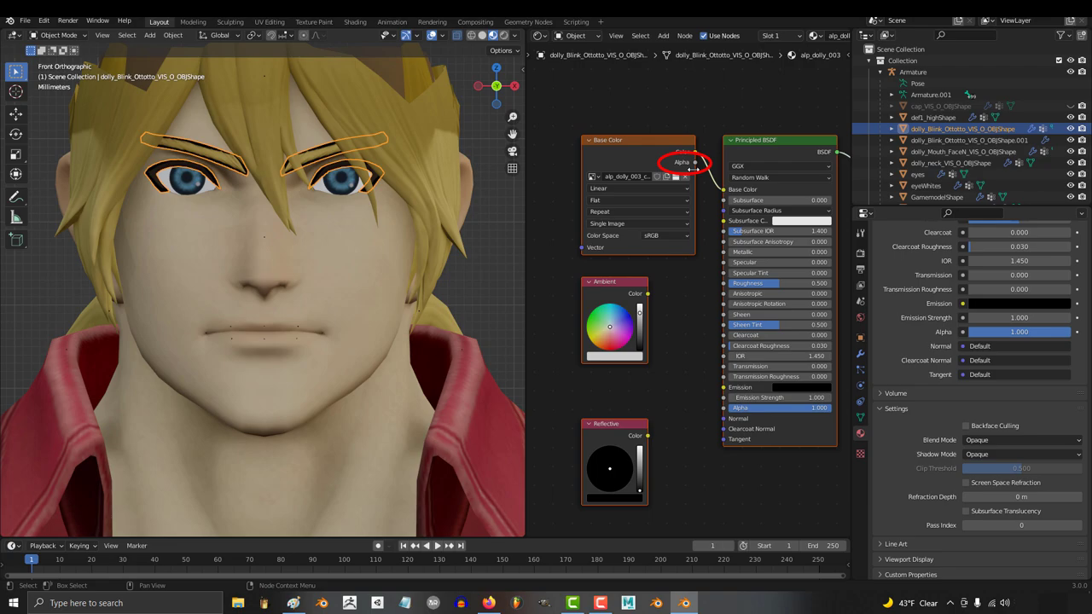
left_click_drag(695, 163, 709, 214)
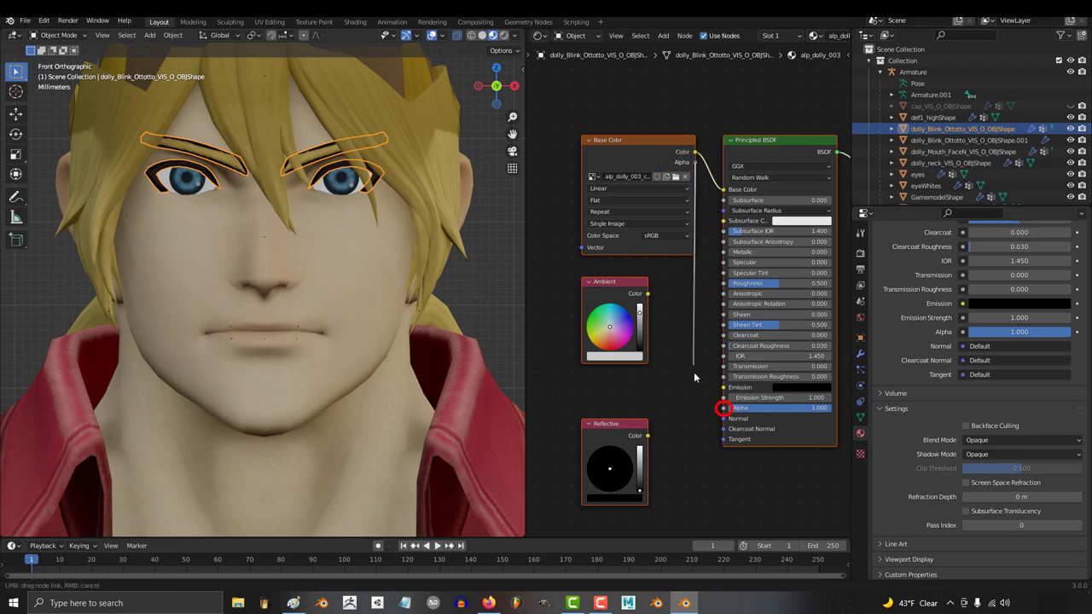
left_click_drag(723, 408, 722, 409)
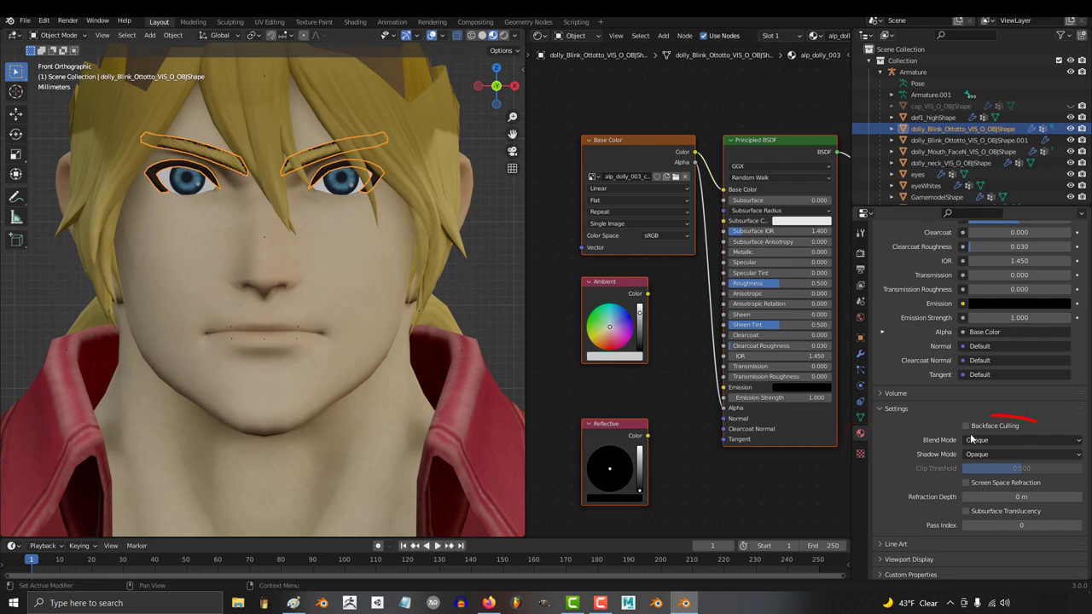
left_click(1022, 440)
left_click(1006, 468)
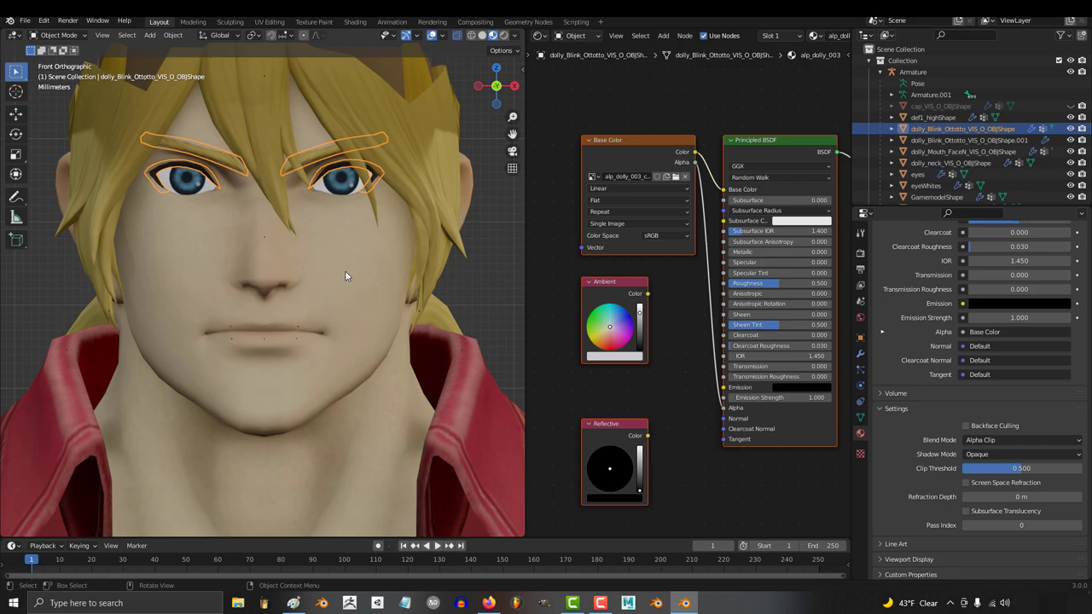
Step: Make the hidden cap object visible again from the Outliner
left_click(69, 250)
left_click(495, 265)
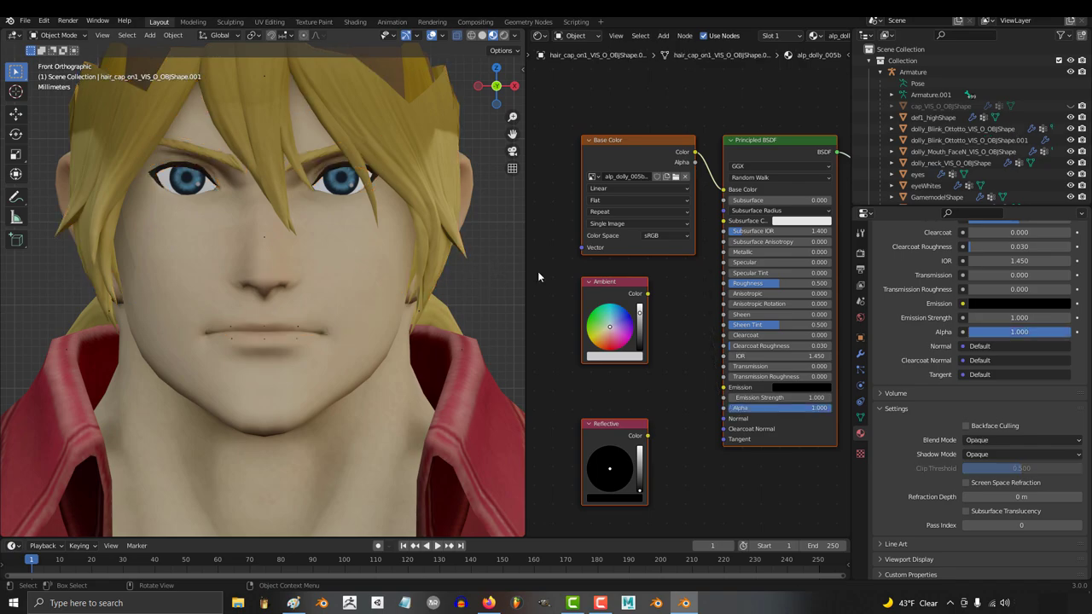
left_click(1071, 105)
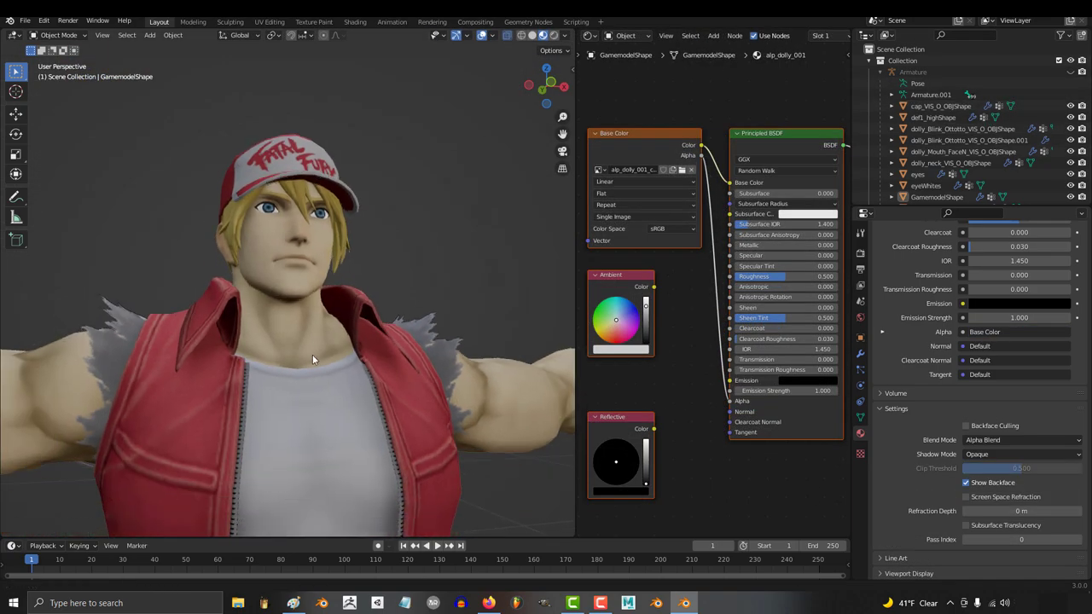
Step: Connect the jacket zipper texture's Alpha output to the Principled BSDF Alpha input
scroll(313, 354, "up", 4)
left_click(235, 276)
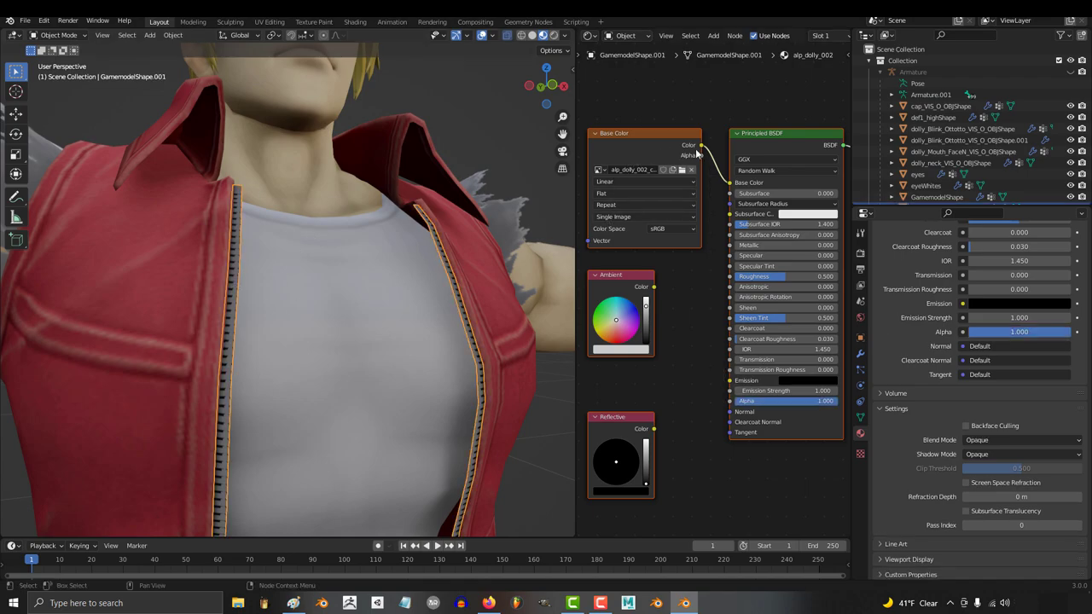
left_click_drag(701, 155, 676, 366)
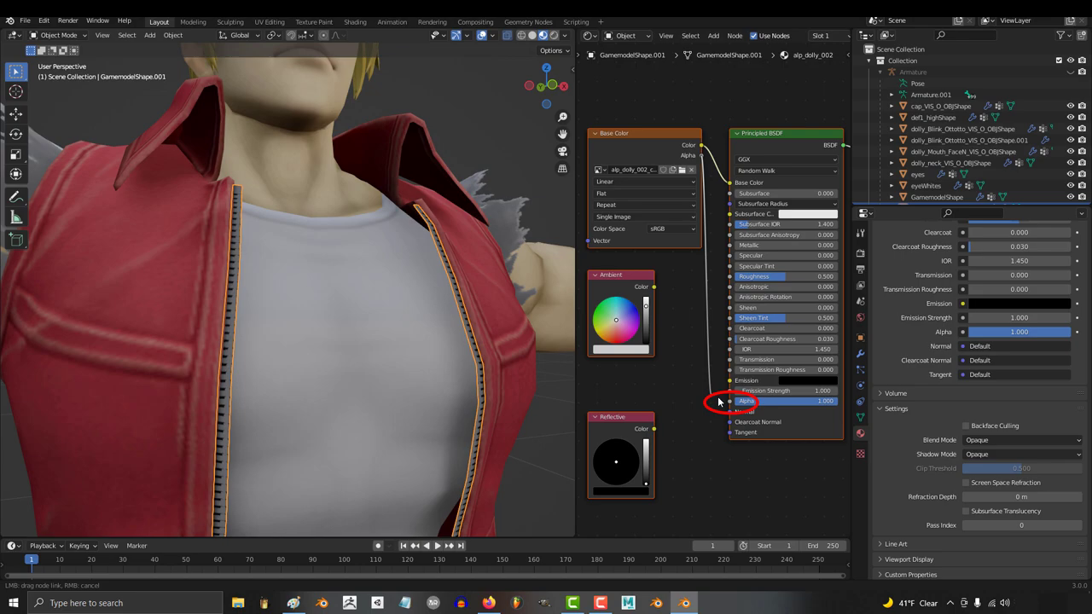
left_click_drag(719, 401, 730, 407)
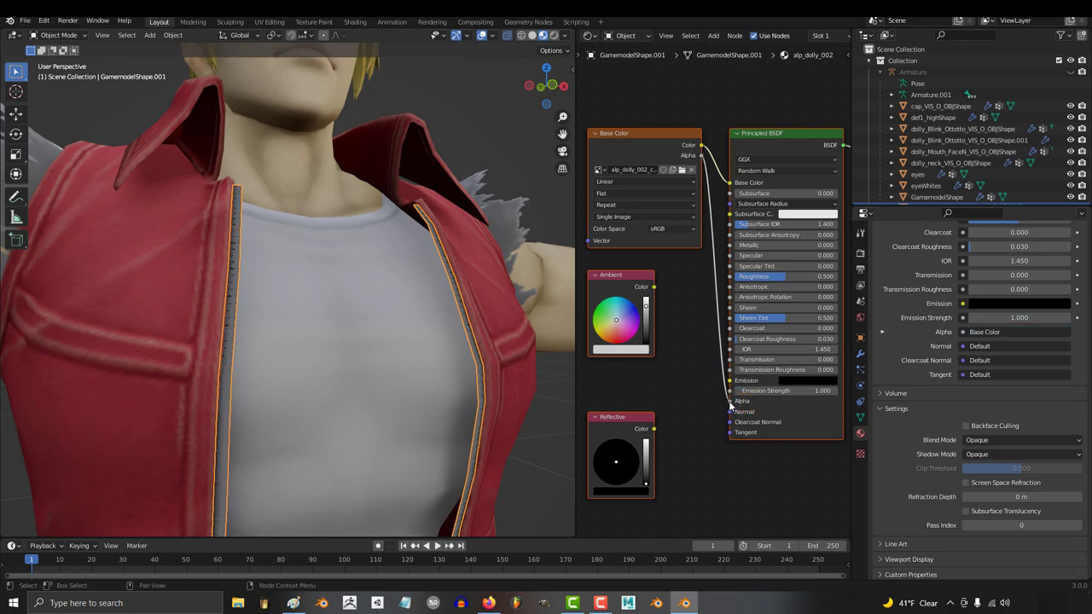
Step: Compare Alpha Clip and Opaque blending on the zipper material, settling on Alpha Hashed
left_click(987, 440)
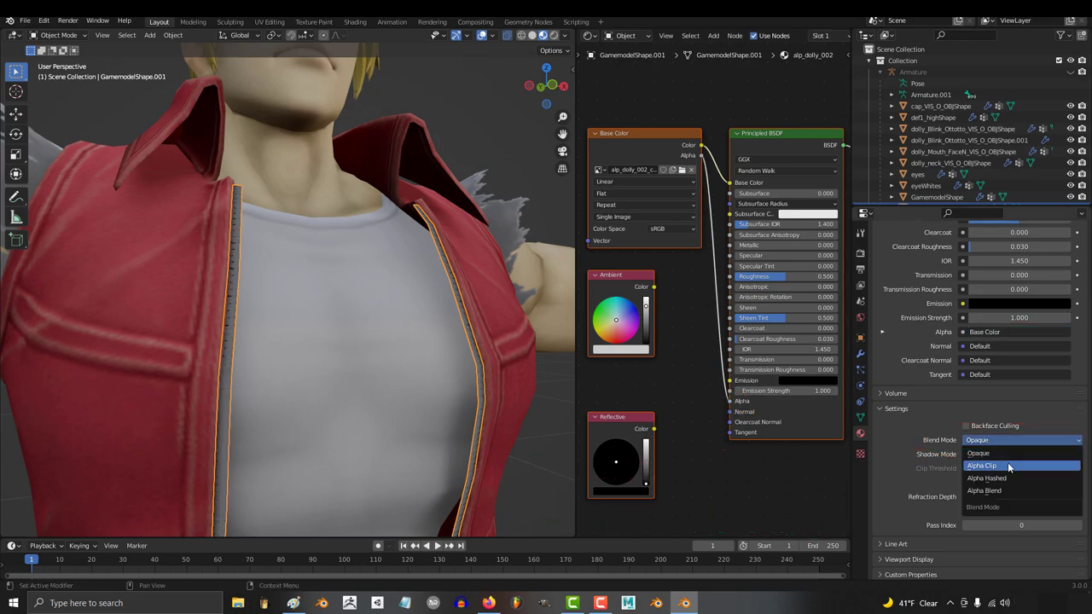
left_click(1008, 464)
scroll(250, 306, "up", 8)
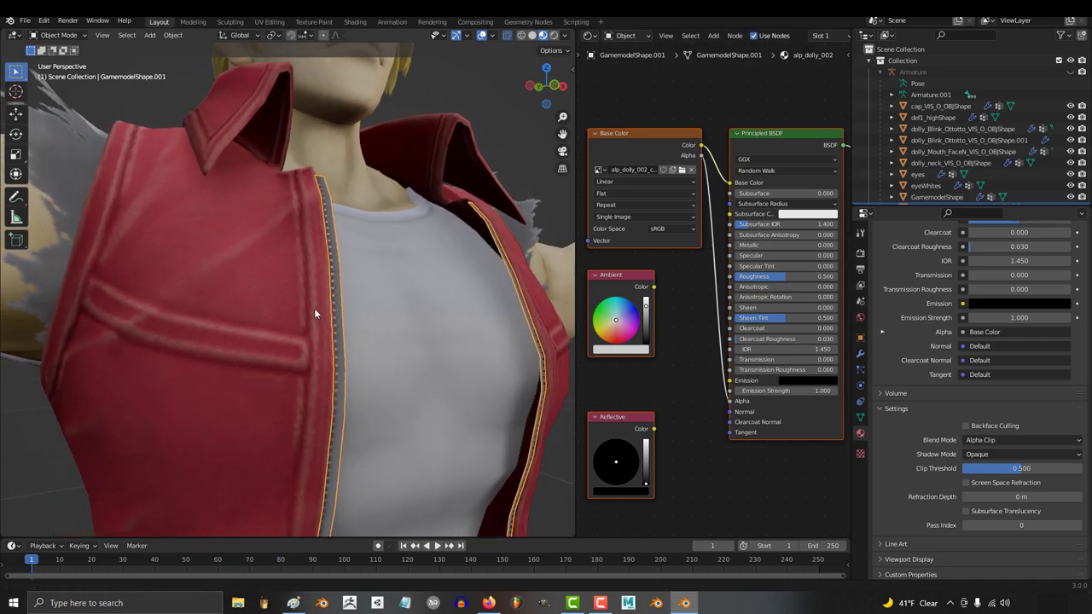
left_click(990, 440)
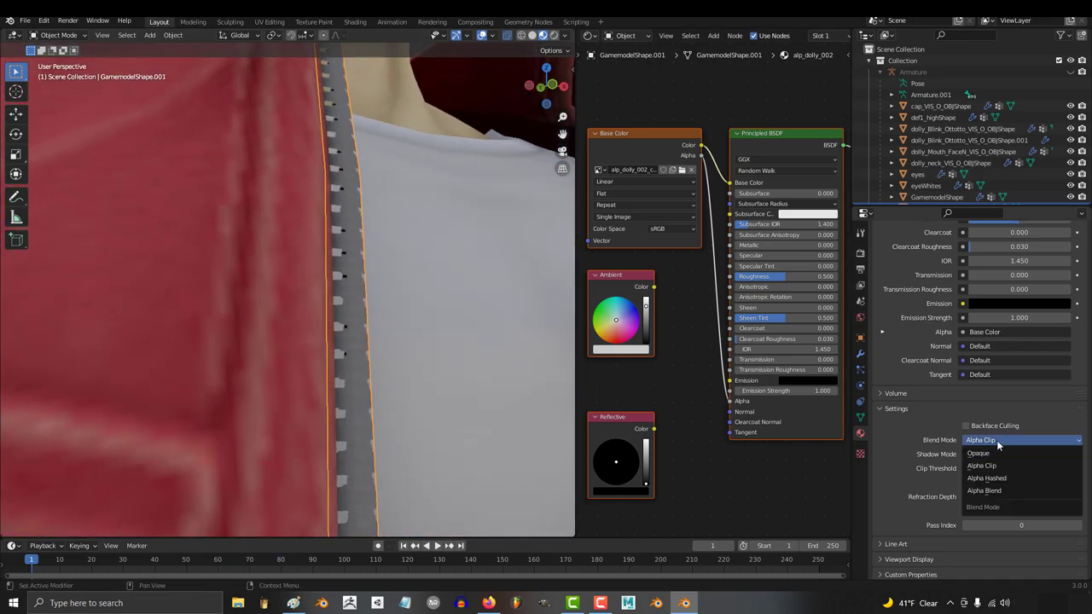
left_click(994, 453)
left_click(997, 441)
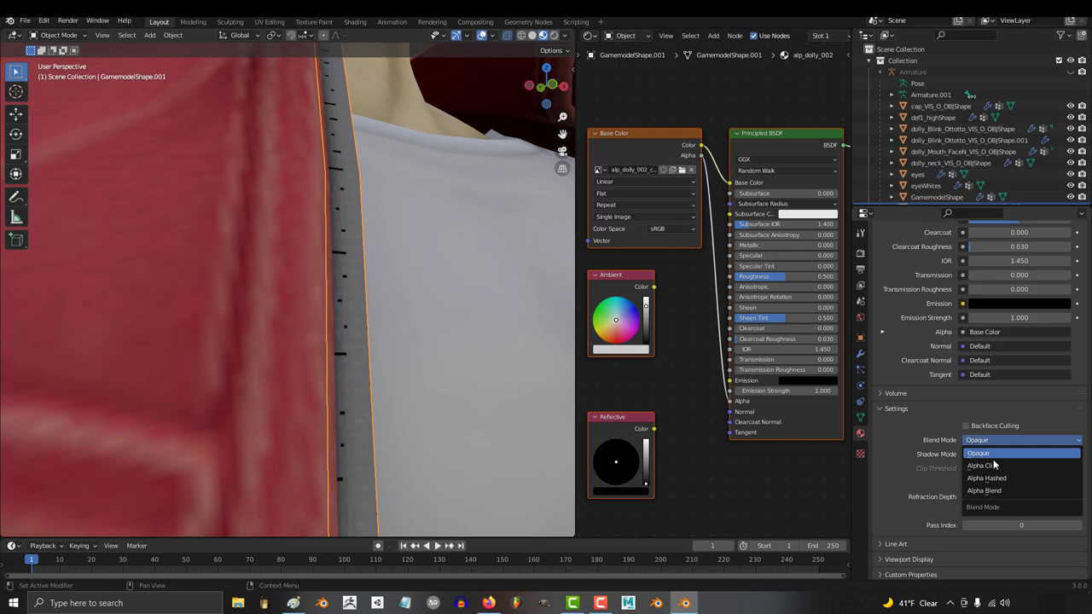
left_click(998, 480)
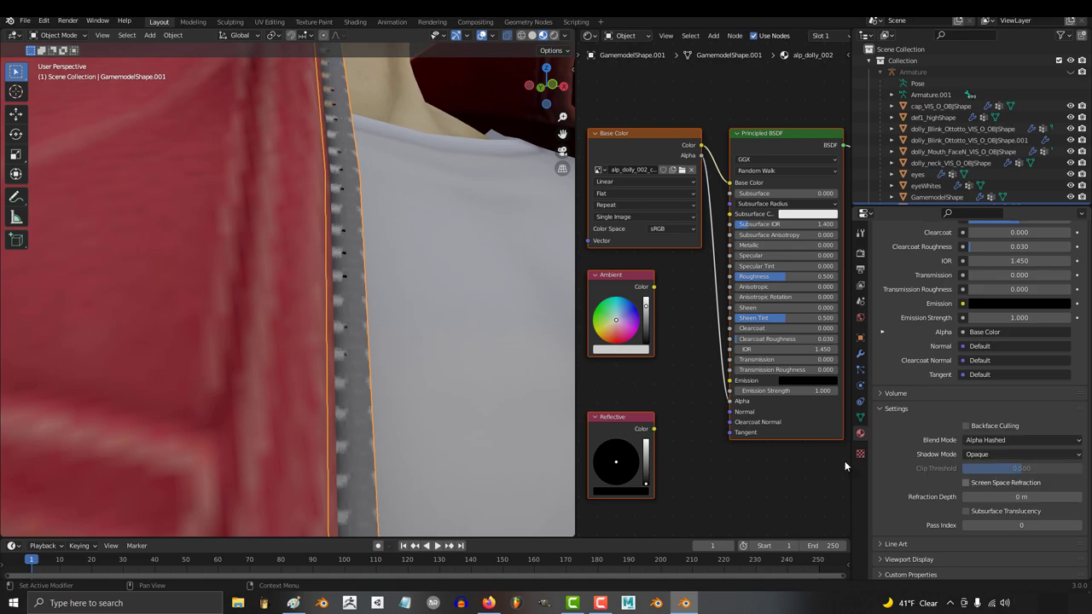
scroll(432, 383, "down", 8)
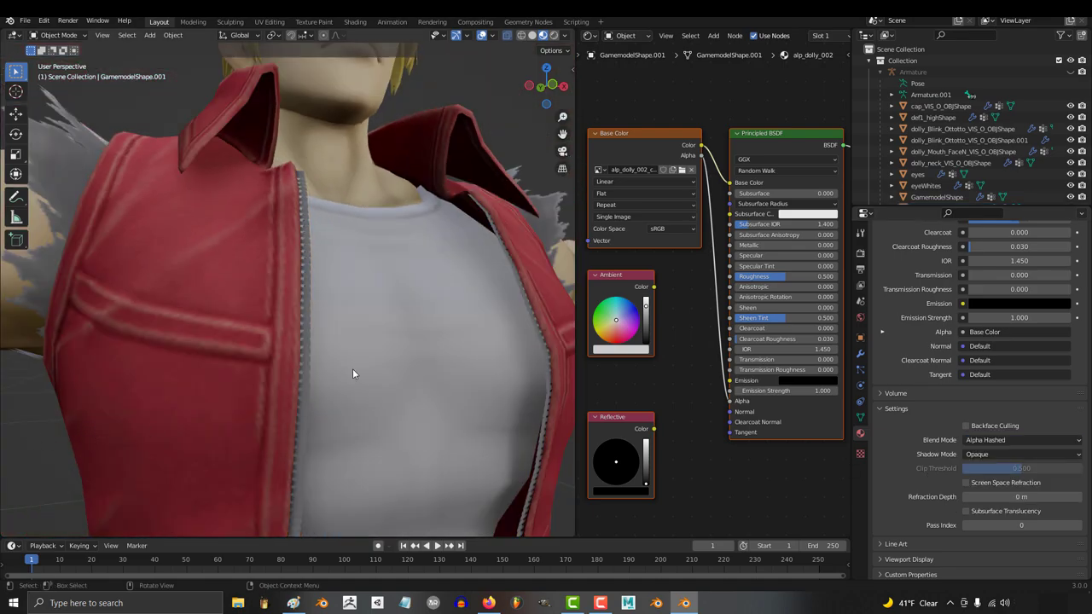
scroll(352, 373, "down", 5)
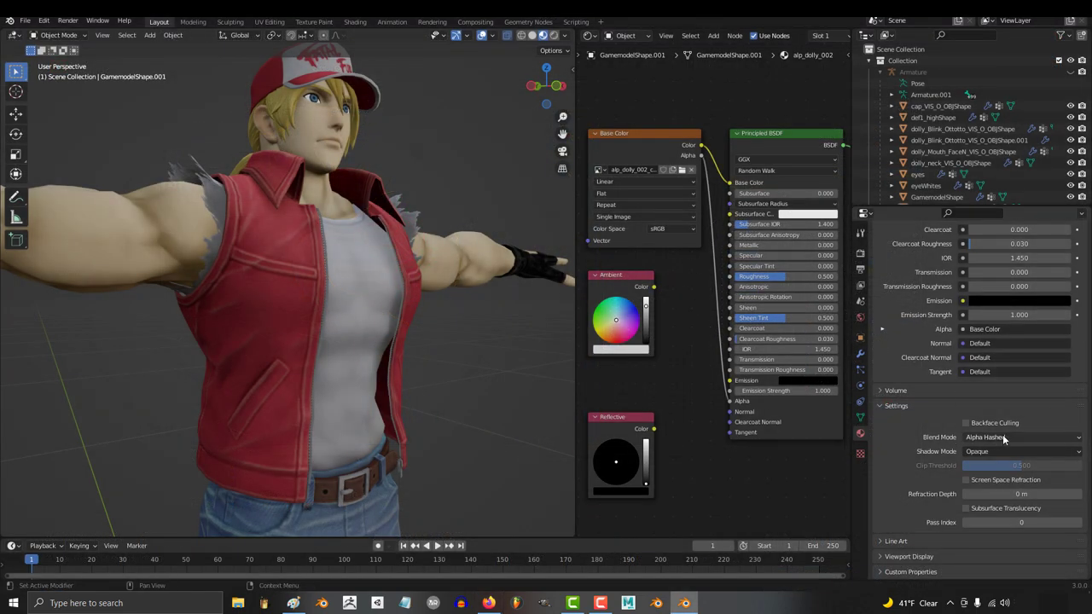
Step: Change the alp_dolly_002 Blend Mode from Alpha Hashed to Alpha Blend, keeping Show Backface checked
left_click(1004, 437)
mouse_move(730, 403)
left_mouse_down()
mouse_move(714, 389)
mouse_move(731, 403)
left_mouse_up()
left_click(1007, 439)
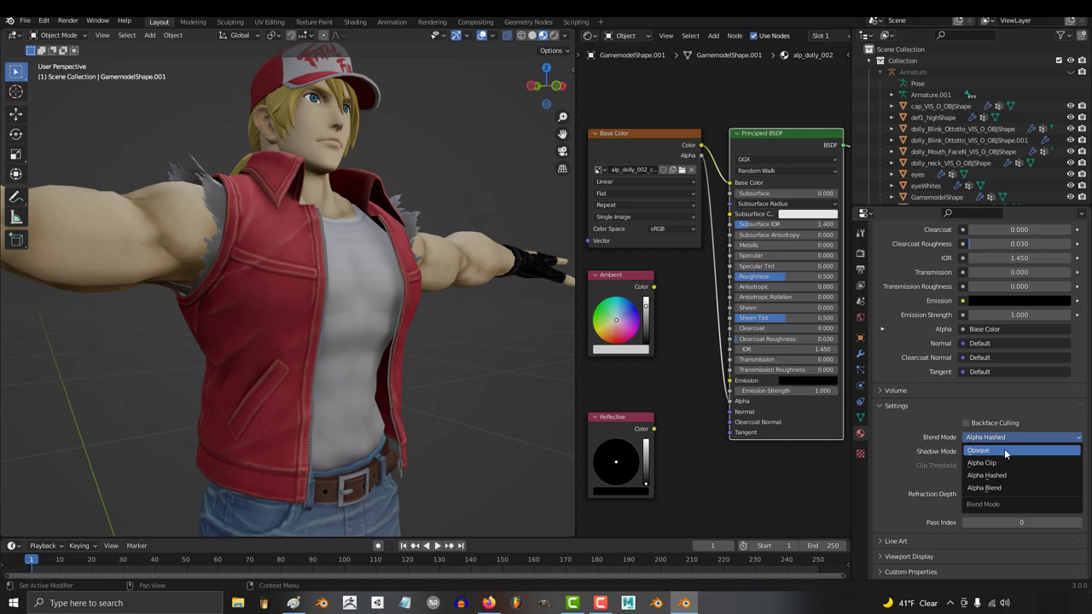
left_click(1004, 448)
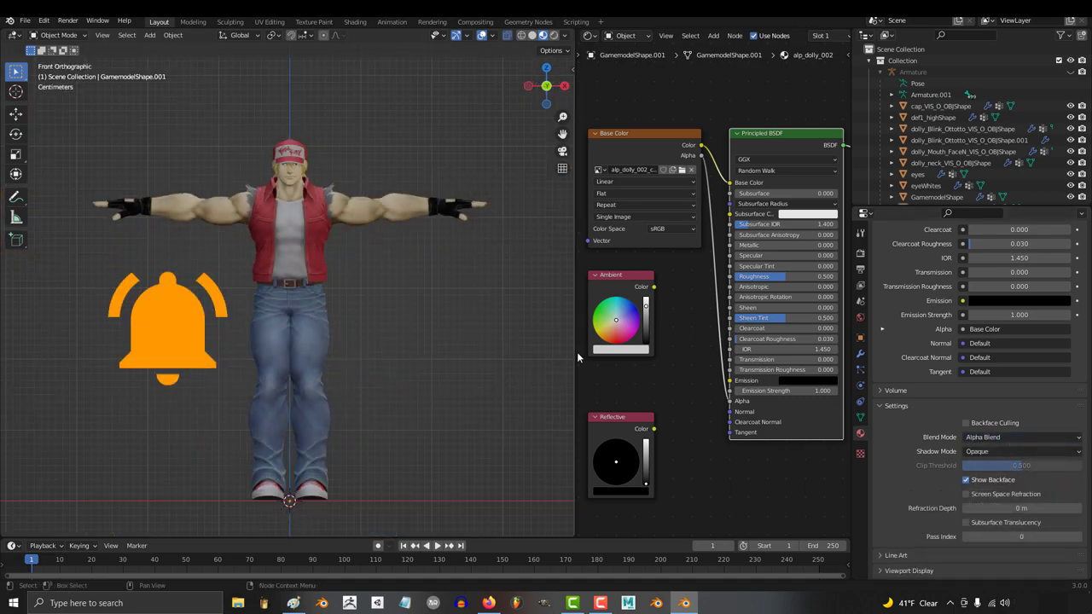